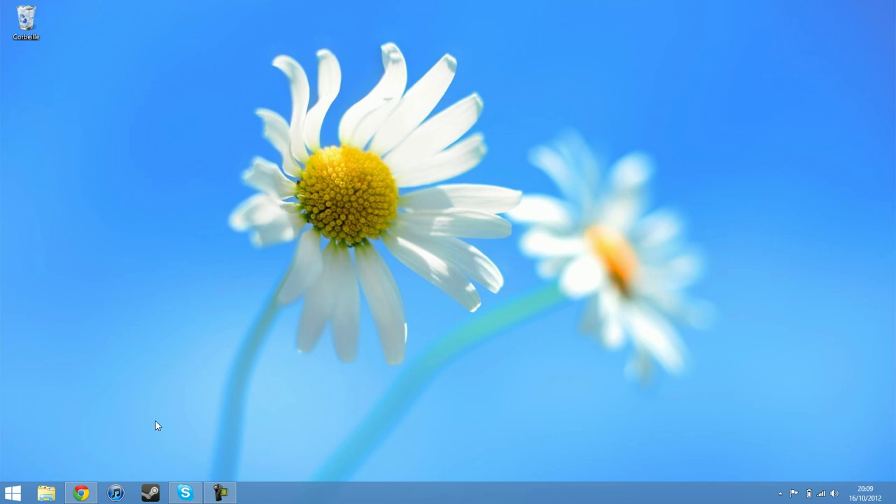
{"action": "left_click", "coordinate": [12, 495]}
{"action": "left_click", "coordinate": [319, 371]}
{"action": "left_click", "coordinate": [9, 493]}
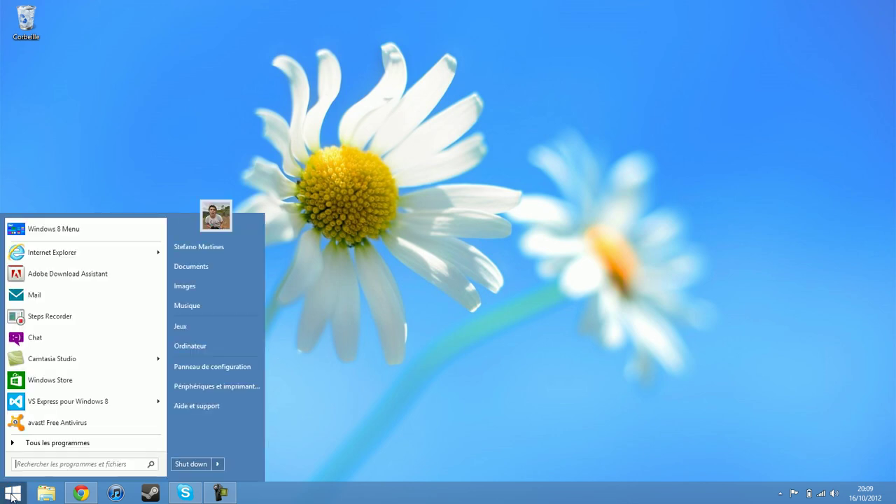
{"action": "left_click", "coordinate": [11, 496]}
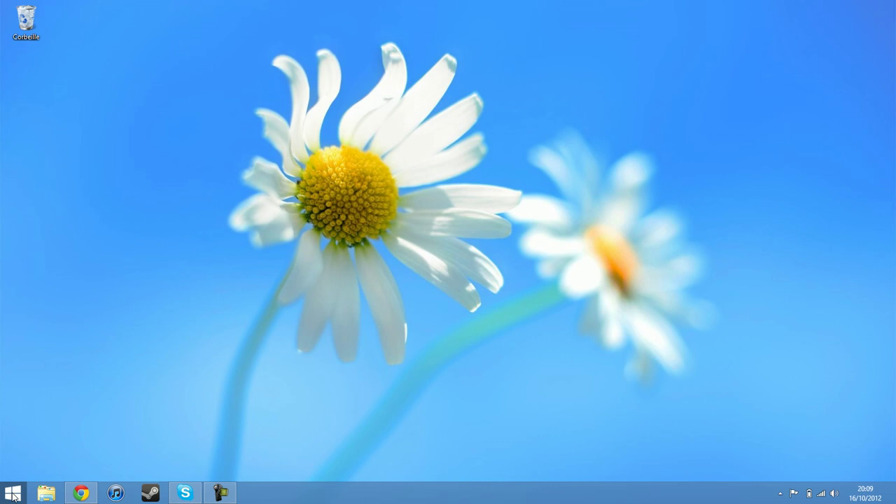
{"action": "left_click", "coordinate": [12, 495]}
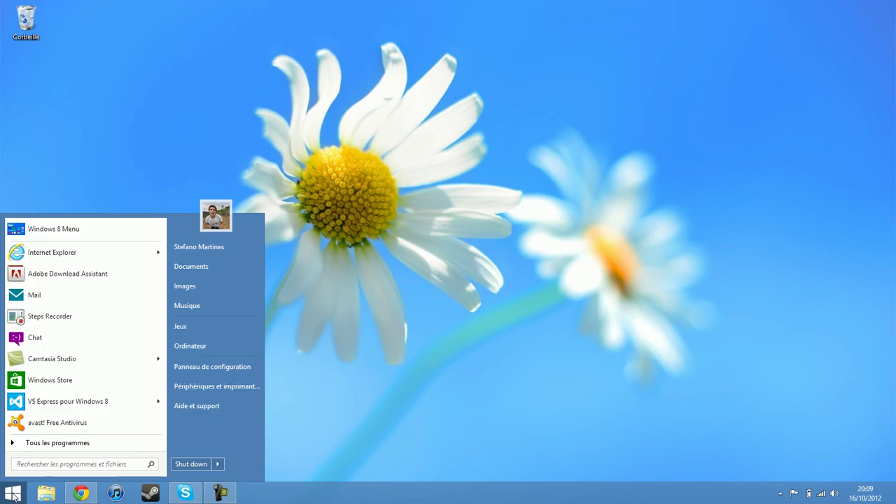
{"action": "left_click", "coordinate": [14, 496]}
- Open BitLocker Drive Encryption from the Control Panel shown as large icons, and expand the removable drive D:
{"action": "left_click", "coordinate": [14, 496]}
{"action": "left_click", "coordinate": [220, 369]}
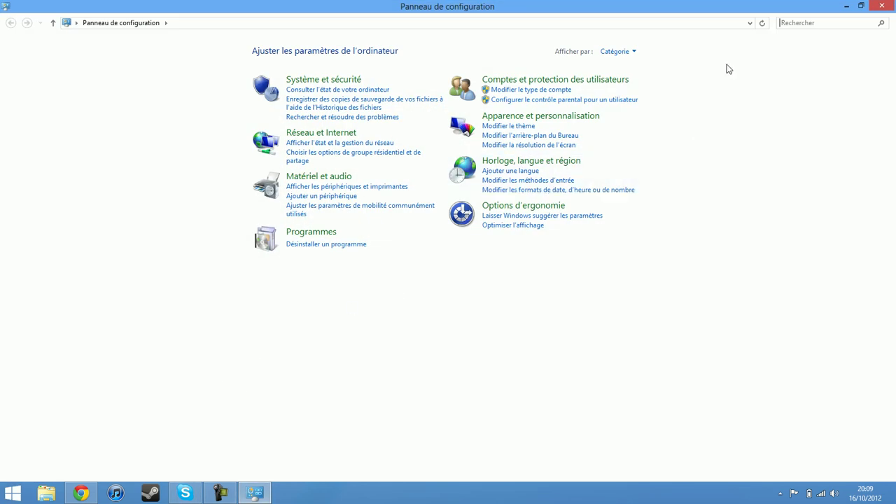
{"action": "left_click", "coordinate": [611, 54]}
{"action": "left_click", "coordinate": [618, 85]}
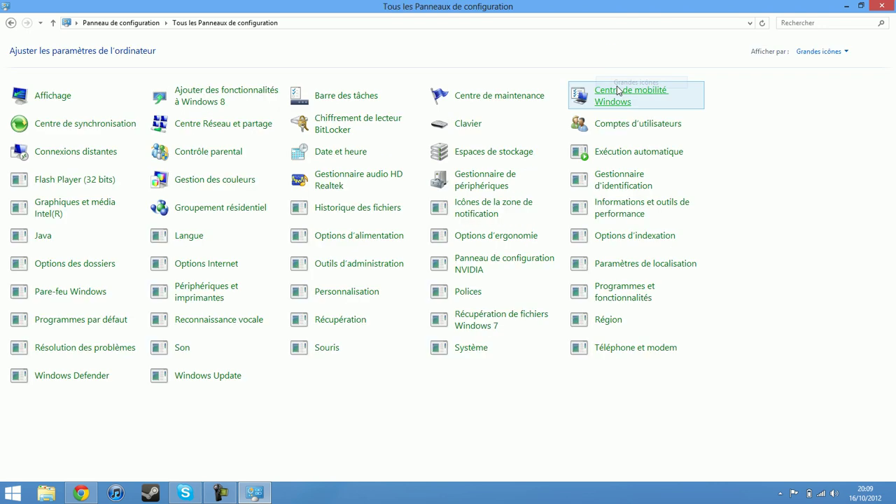
{"action": "left_click", "coordinate": [343, 124]}
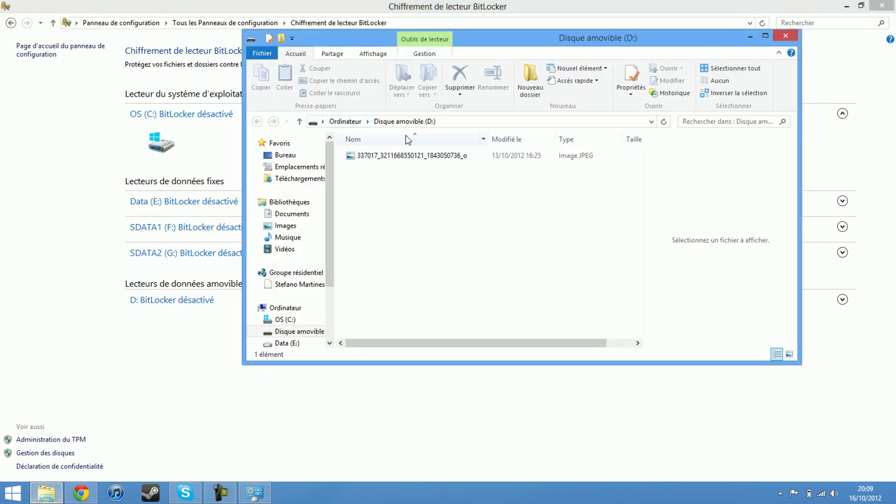
{"action": "left_click", "coordinate": [785, 36]}
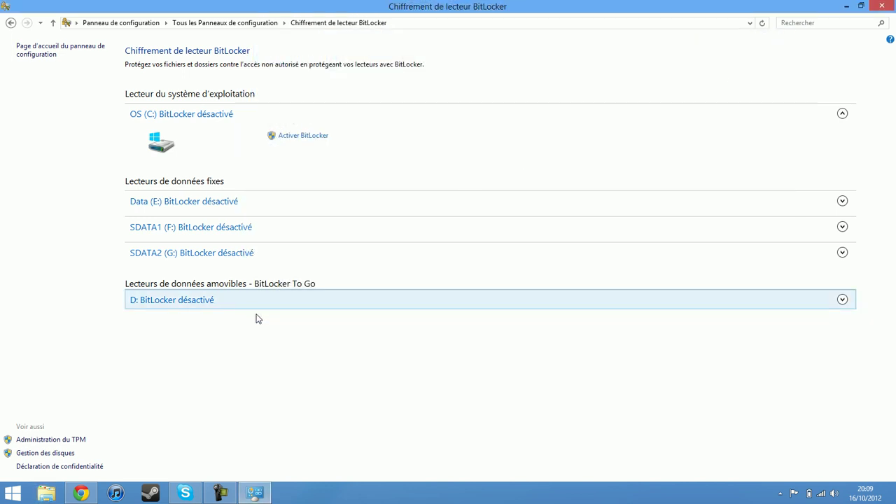
{"action": "left_click", "coordinate": [169, 303]}
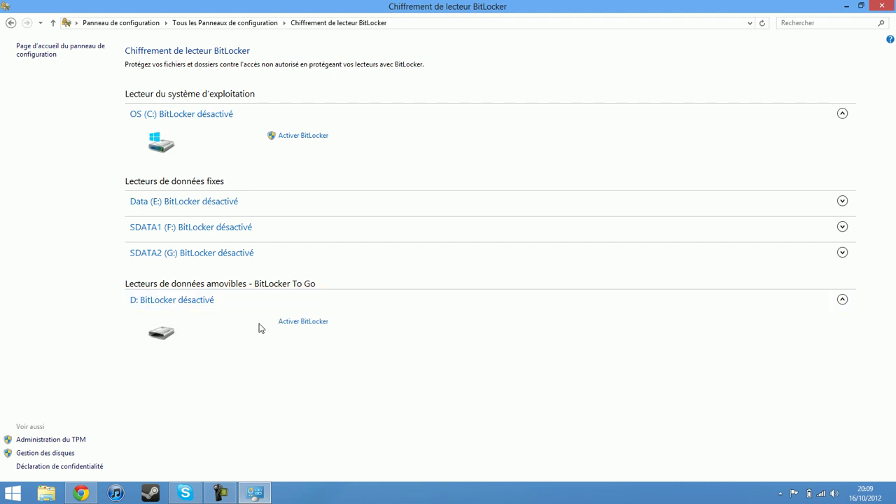
- Try to turn on BitLocker for the removable drive D:
{"action": "left_click", "coordinate": [305, 323]}
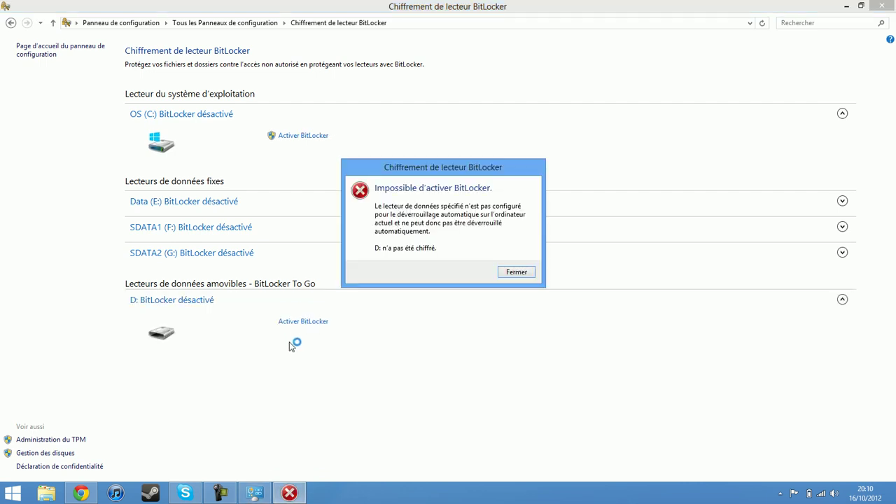
{"action": "left_click", "coordinate": [515, 273]}
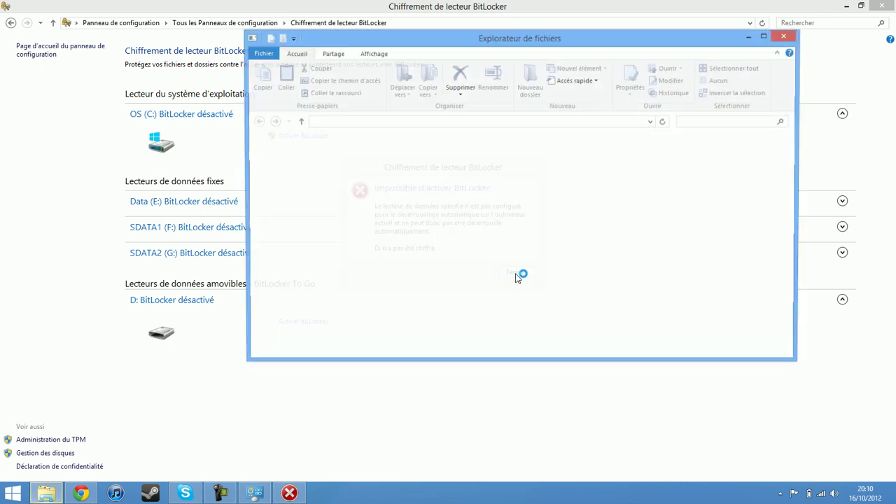
{"action": "left_click", "coordinate": [786, 37]}
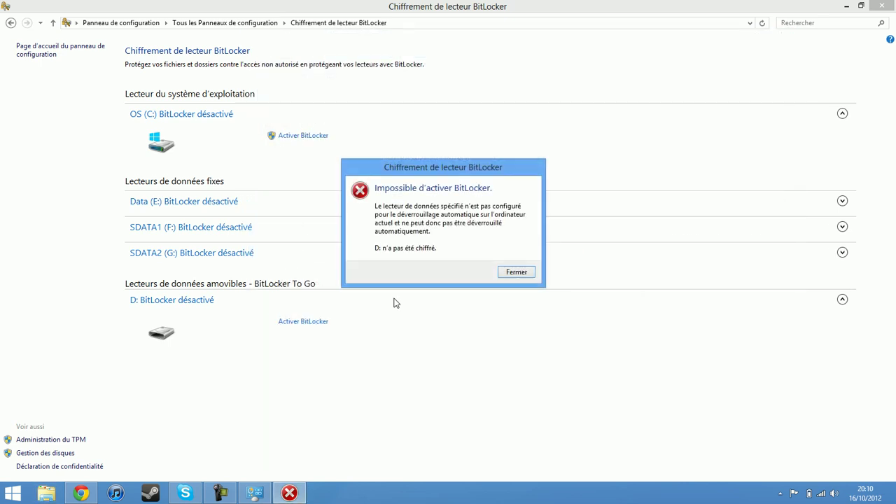
{"action": "left_click", "coordinate": [530, 275]}
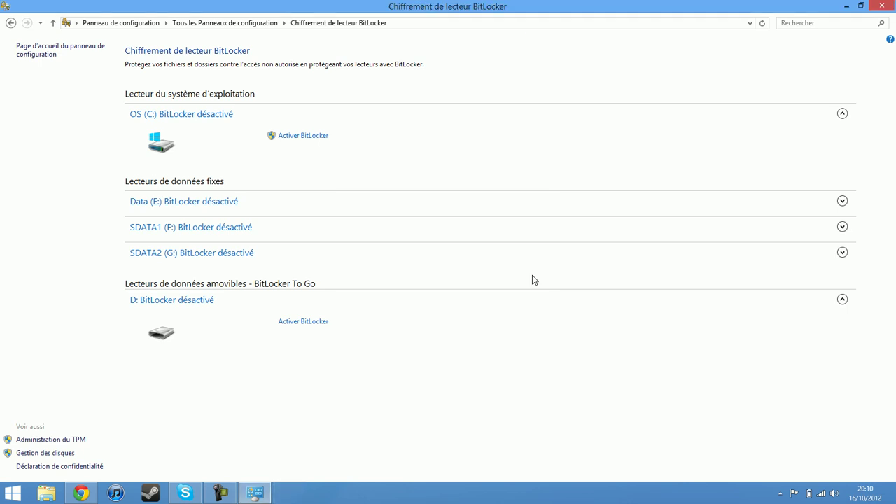
- Begin BitLocker setup for the removable drive D:, choosing password unlocking and entering and confirming the unlock password
{"action": "left_click", "coordinate": [315, 323]}
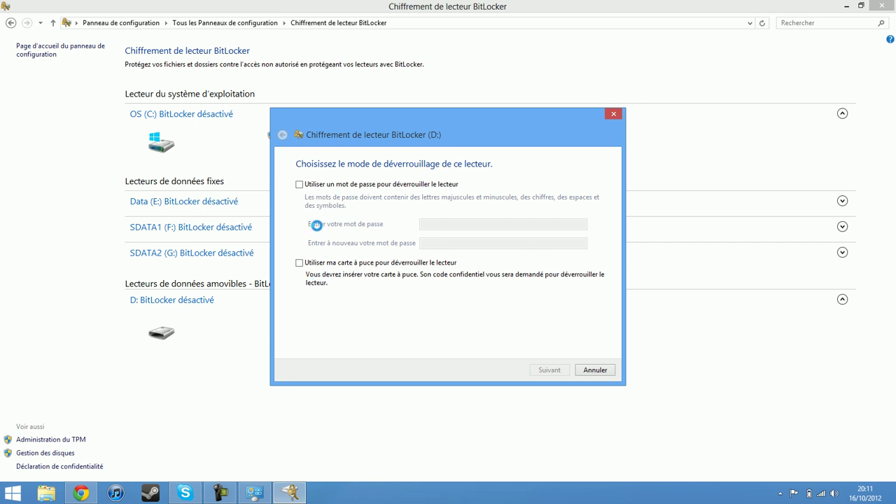
{"action": "left_click", "coordinate": [215, 380]}
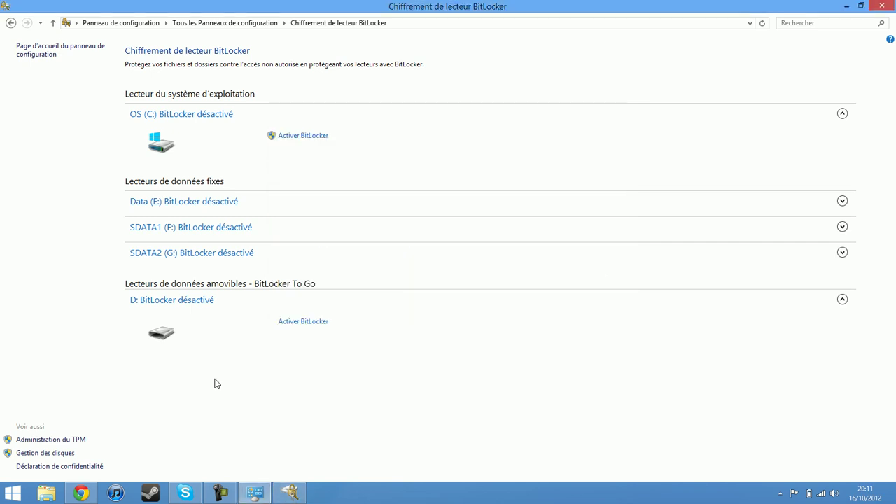
{"action": "left_click", "coordinate": [284, 496]}
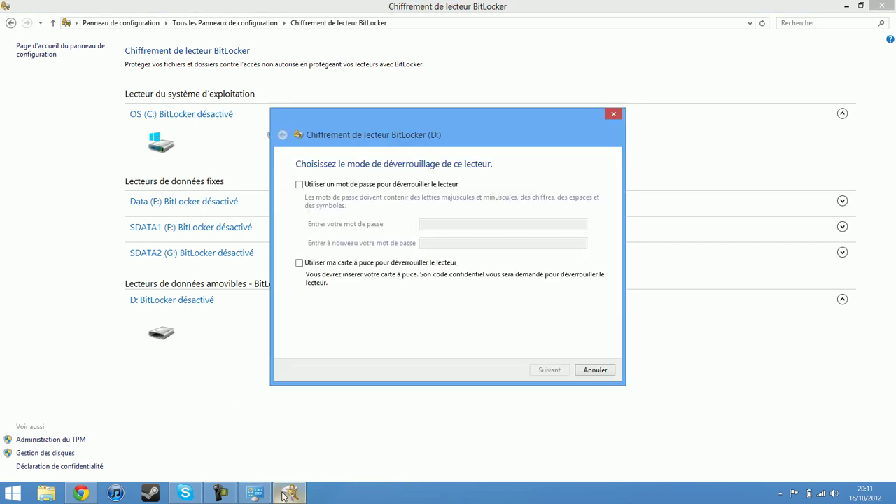
{"action": "left_click", "coordinate": [300, 185]}
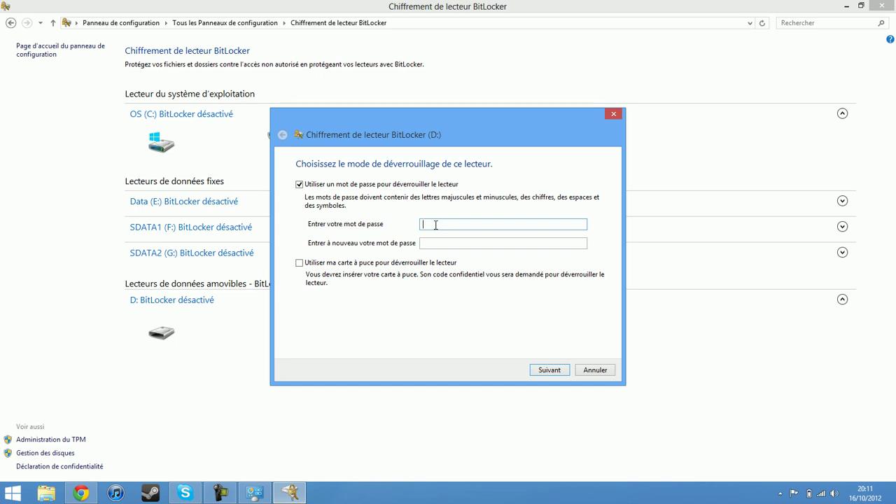
{"action": "key", "text": "Caps_Lock"}
{"action": "type", "text": "••••••••"}
{"action": "key", "text": "Tab"}
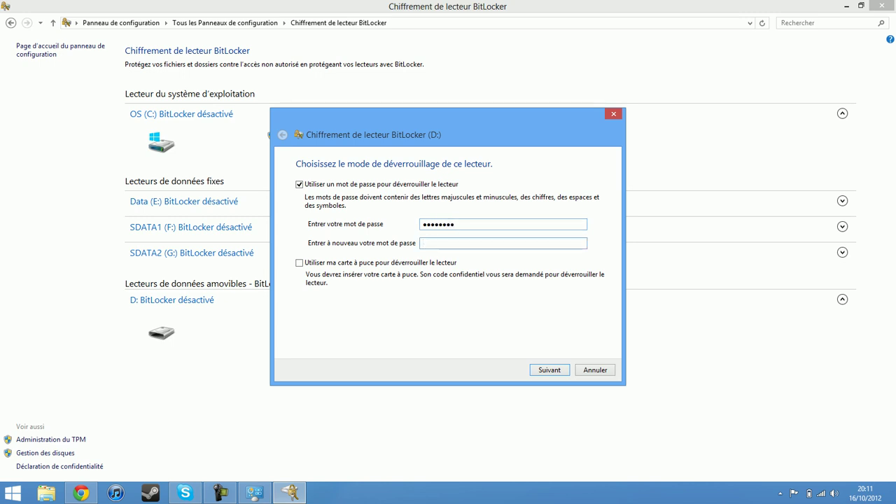
{"action": "key", "text": "Caps_Lock"}
{"action": "type", "text": "••••••••"}
{"action": "left_click", "coordinate": [543, 371]}
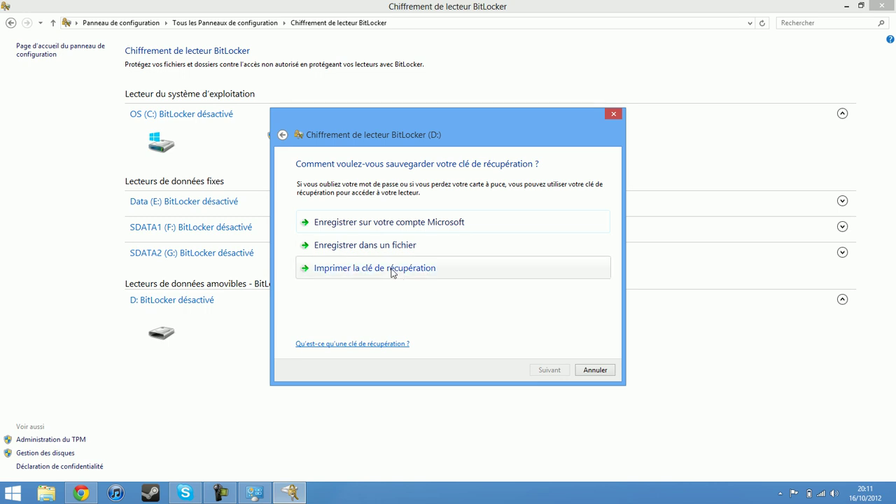
- Save the recovery key as a text file in Documents and start encrypting only the used disk space of drive D:
{"action": "left_click", "coordinate": [353, 251]}
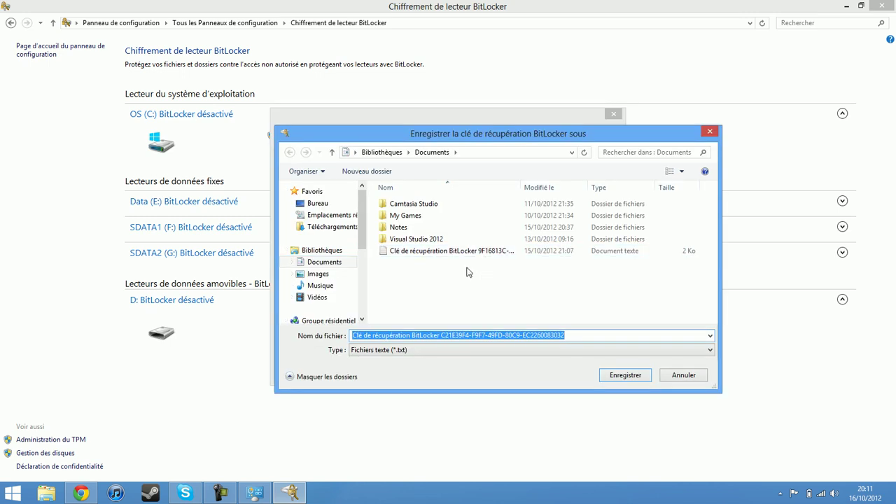
{"action": "left_click", "coordinate": [627, 377]}
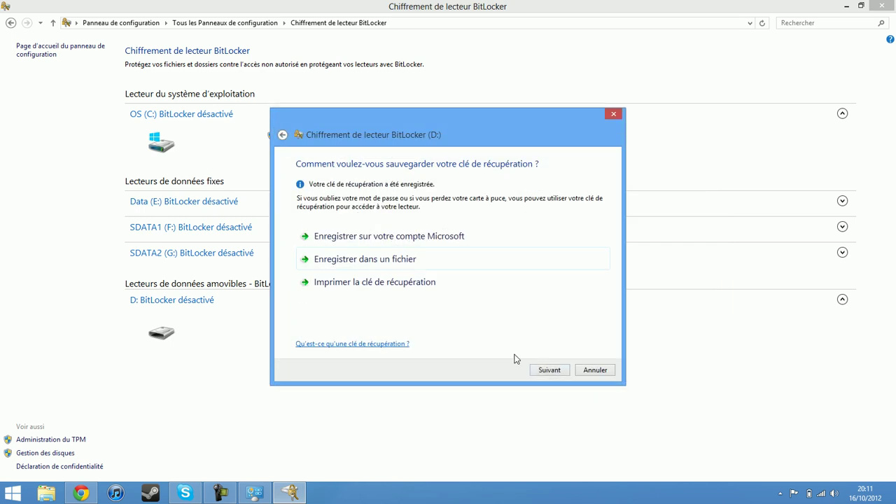
{"action": "left_click", "coordinate": [546, 371]}
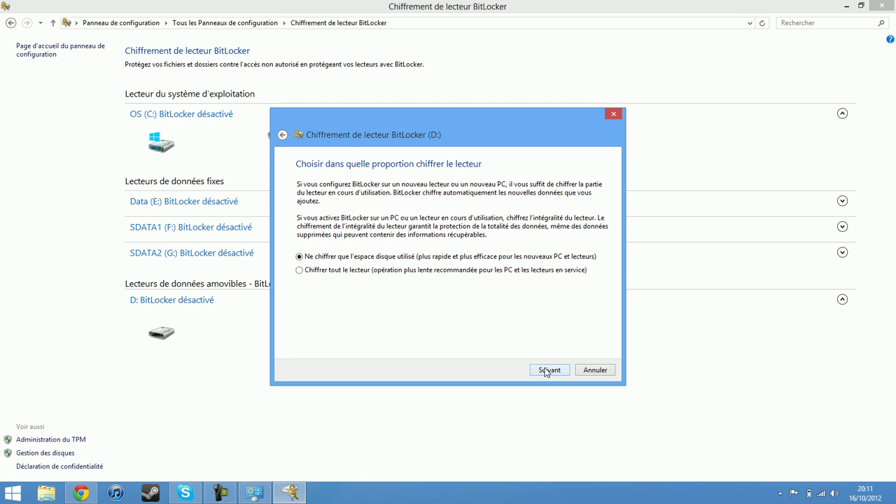
{"action": "left_click", "coordinate": [547, 371]}
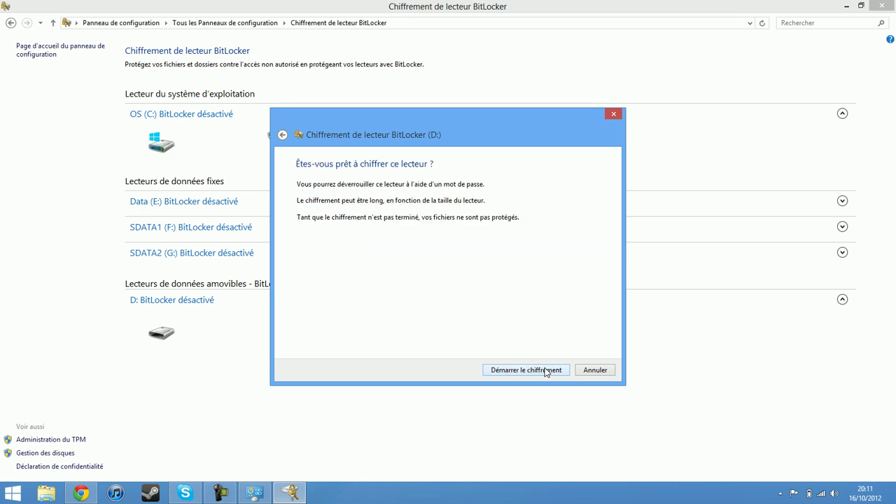
{"action": "left_click", "coordinate": [546, 371]}
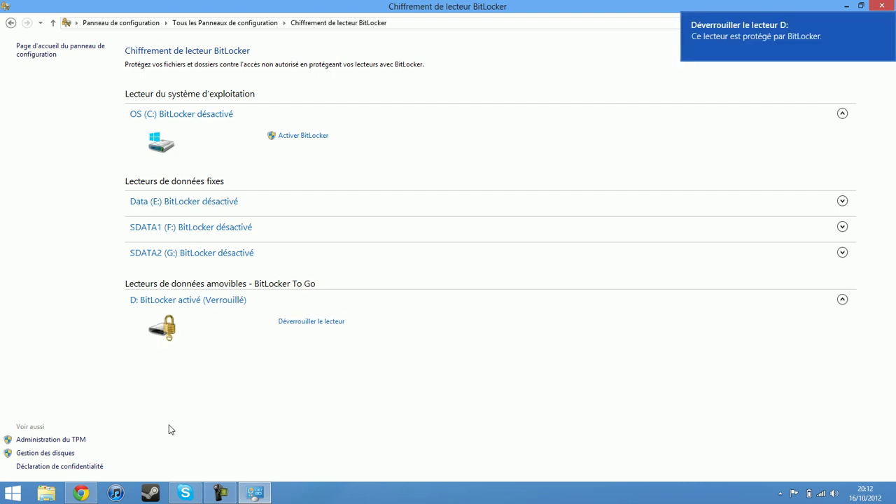
- Try to open the locked removable drive D: in File Explorer
{"action": "left_click", "coordinate": [43, 496]}
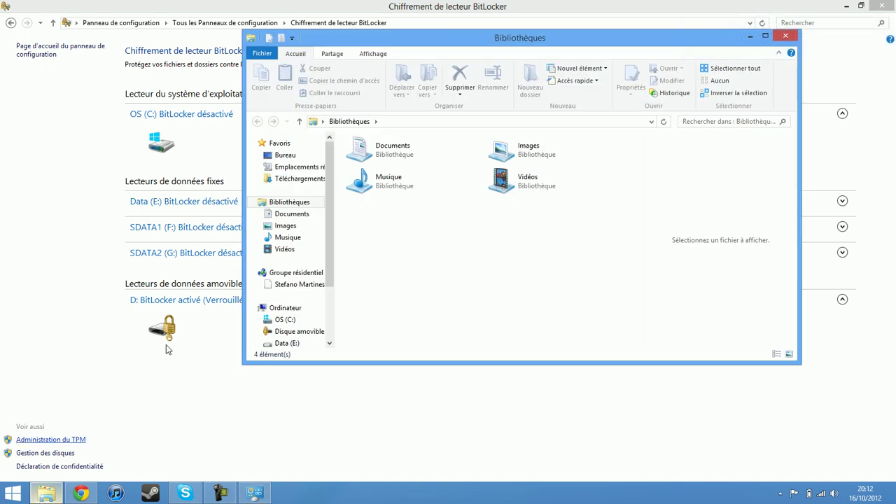
{"action": "left_click", "coordinate": [312, 335]}
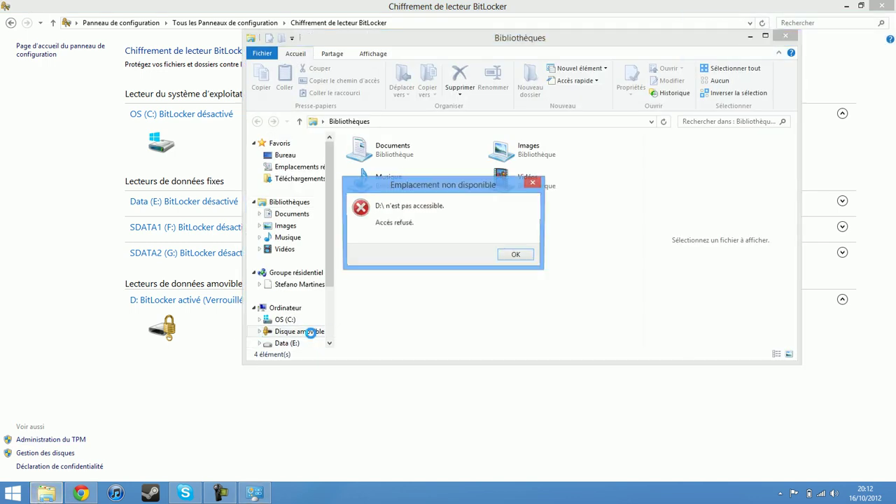
{"action": "left_click", "coordinate": [525, 255]}
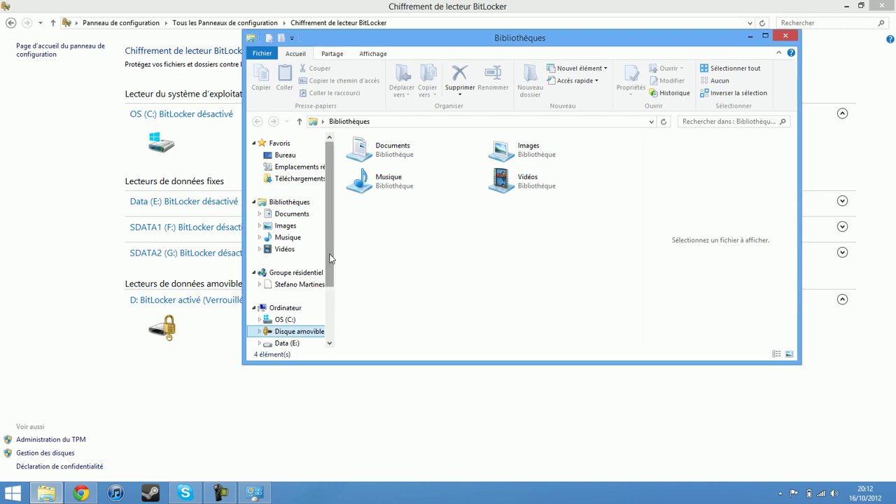
- Unlock the removable drive D: from File Explorer by entering its BitLocker password, and open the drive's contents
{"action": "left_click_drag", "start_coordinate": [331, 259], "coordinate": [331, 294]}
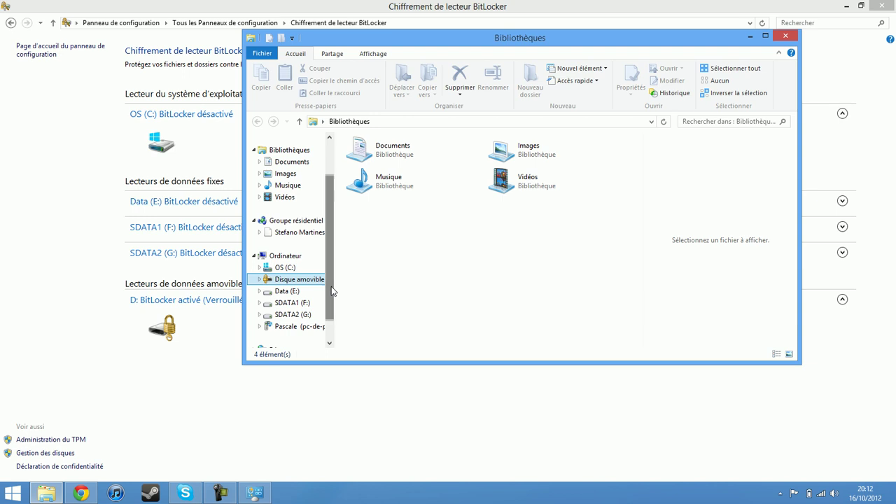
{"action": "right_click", "coordinate": [288, 280]}
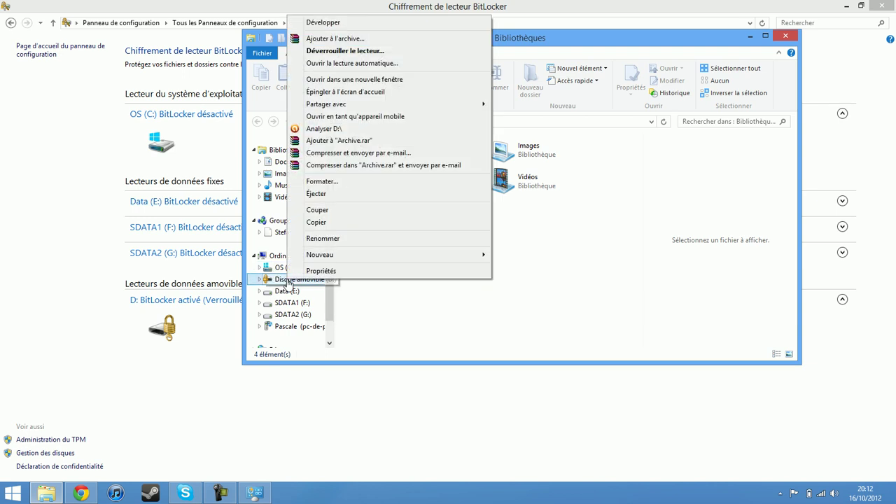
{"action": "left_click", "coordinate": [336, 51]}
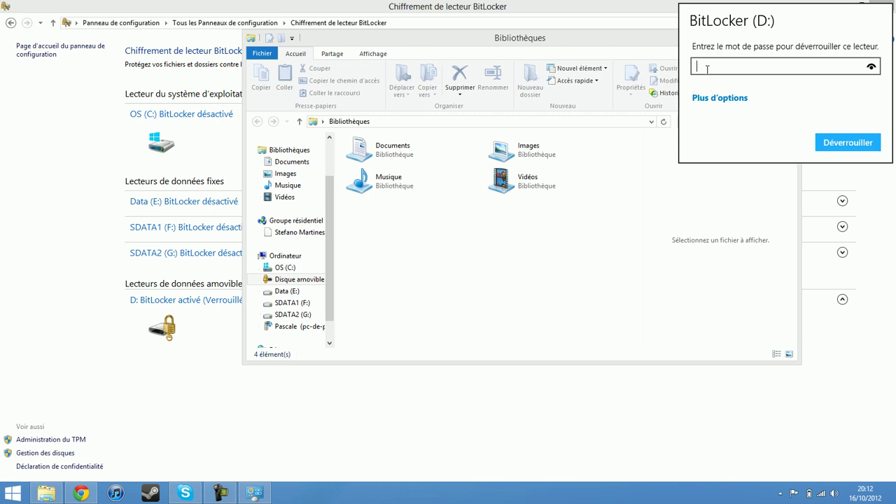
{"action": "type", "text": "********"}
{"action": "left_click", "coordinate": [840, 143]}
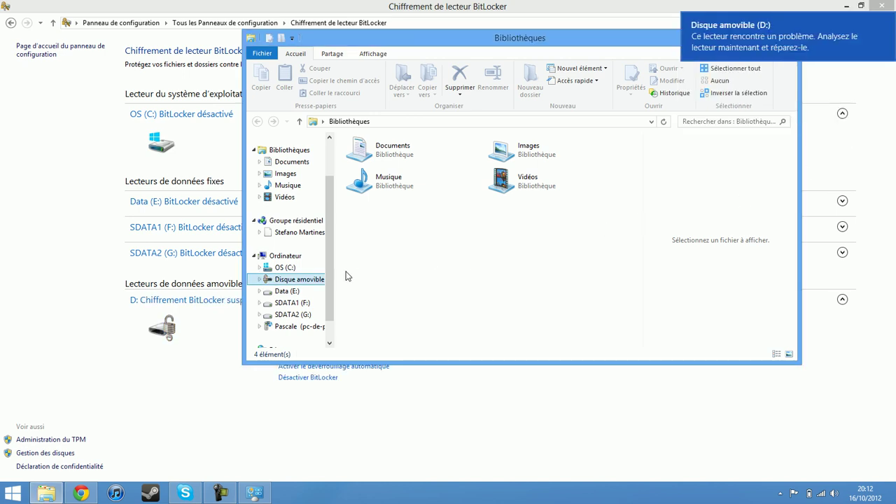
{"action": "left_click", "coordinate": [322, 280]}
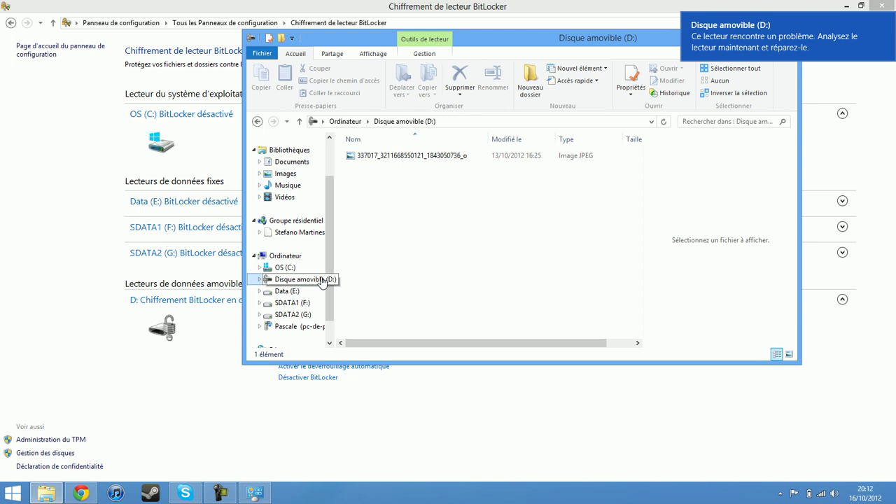